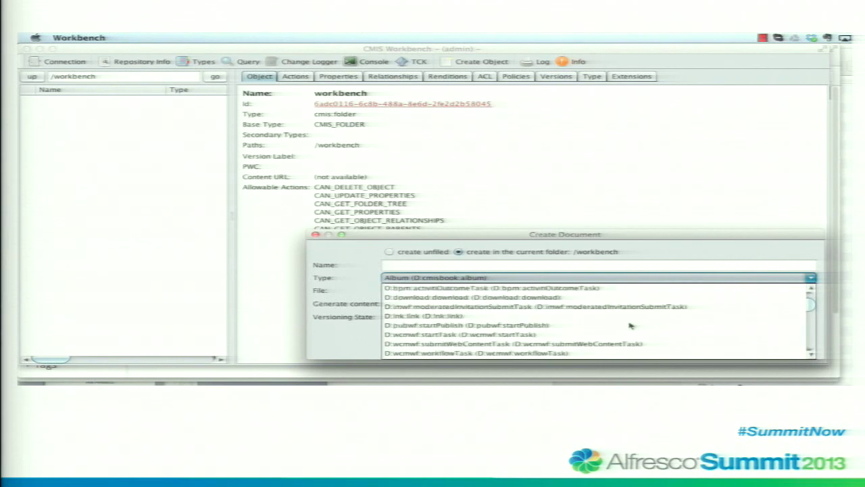
Step: Set the new document's type to SomeCo Whitepaper (D:sc:whitepaper)
scroll(629, 325, "down", 10)
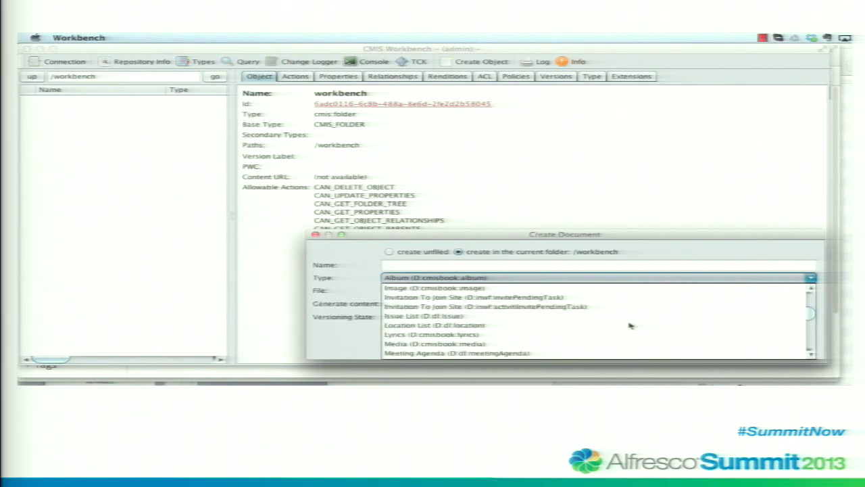
scroll(629, 325, "down", 5)
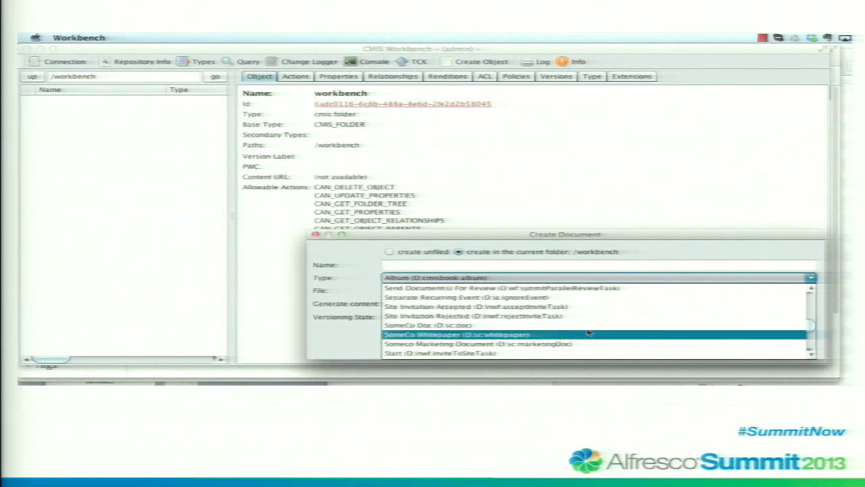
left_click(555, 335)
Step: Choose sample-a-updated.doc from the Documents/sample folder as the file and create the document in /workbench
left_click(786, 292)
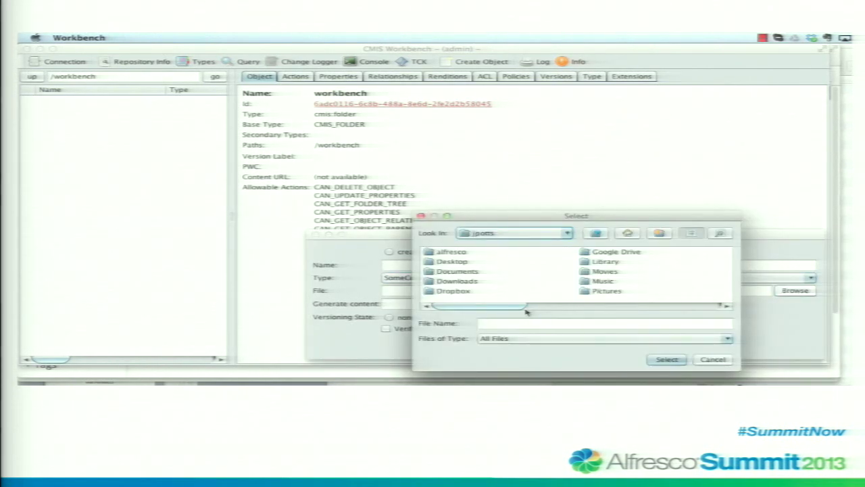
double_click(464, 271)
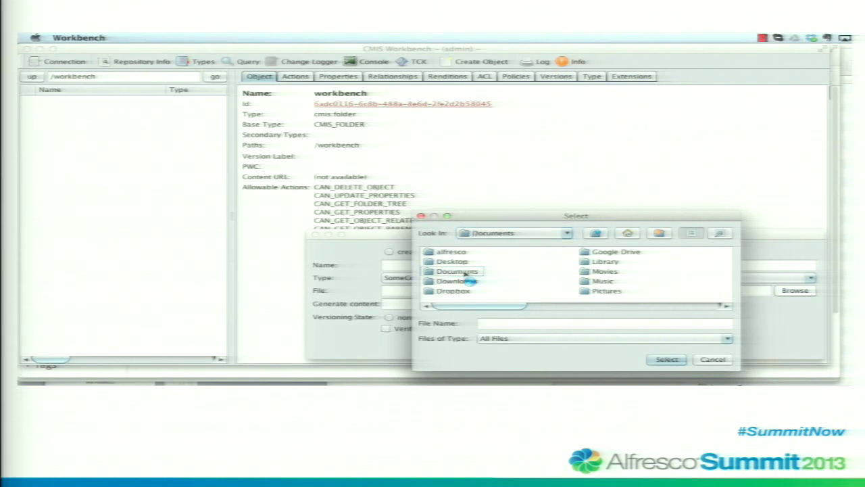
scroll(577, 311, "right", 5)
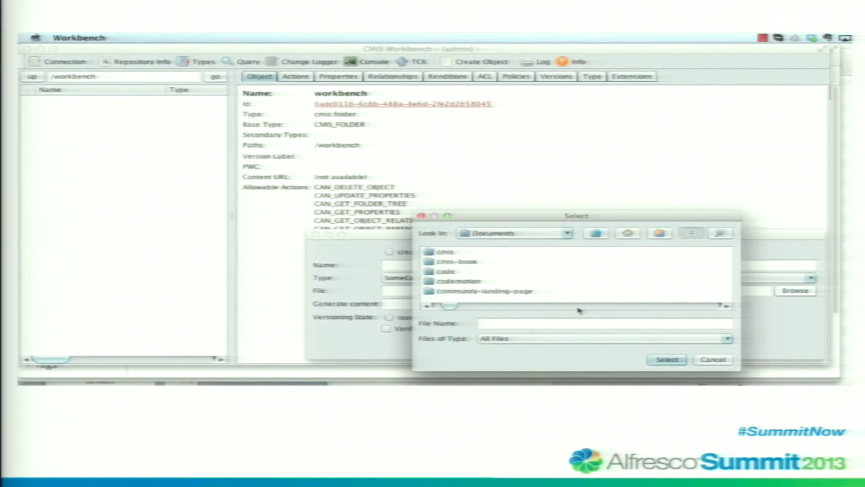
scroll(578, 310, "right", 4)
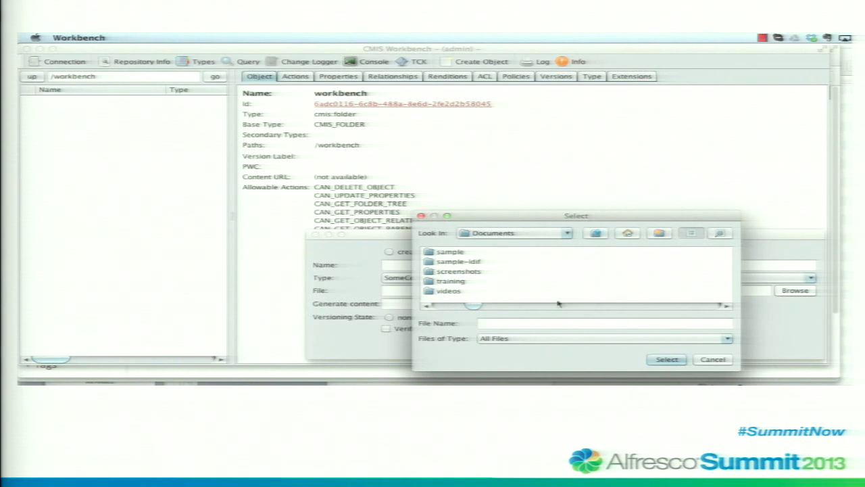
double_click(450, 252)
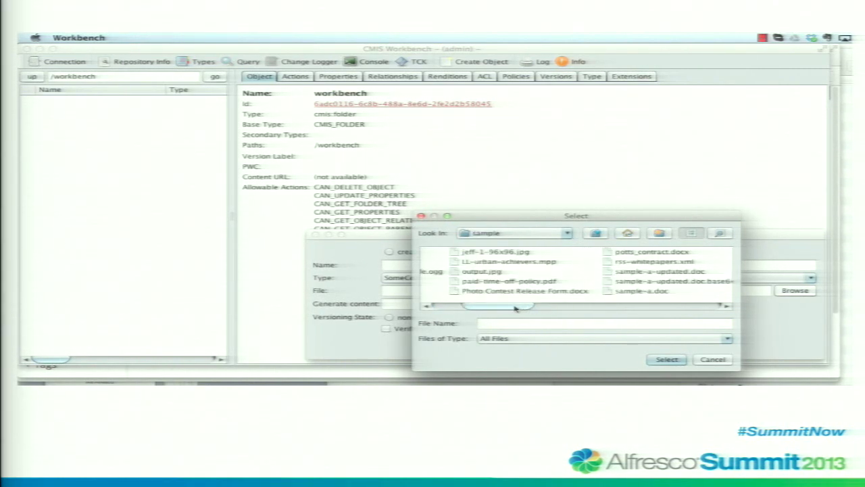
left_click(667, 271)
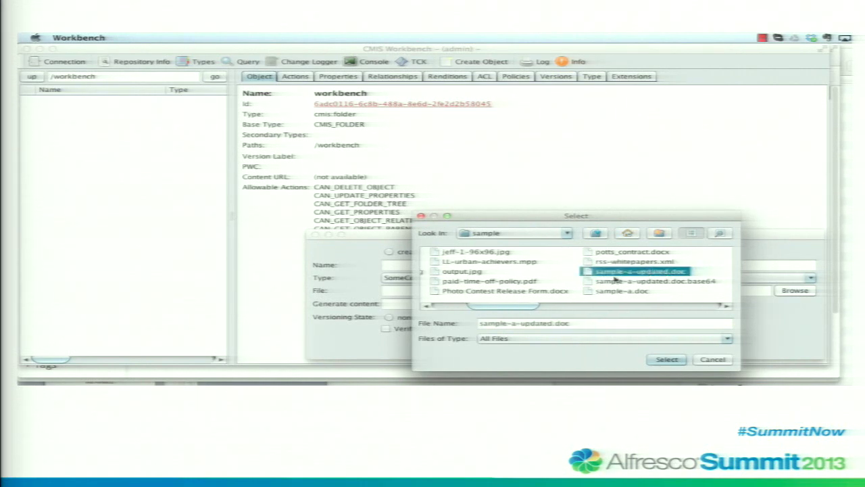
left_click(667, 359)
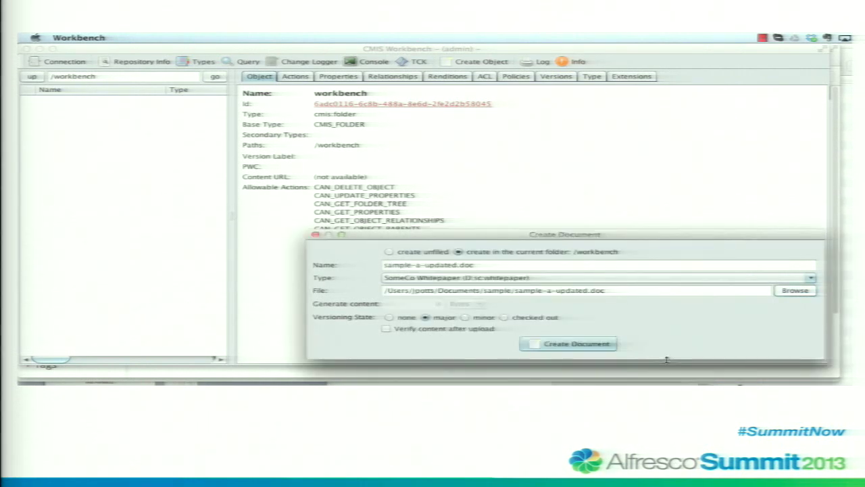
left_click(592, 344)
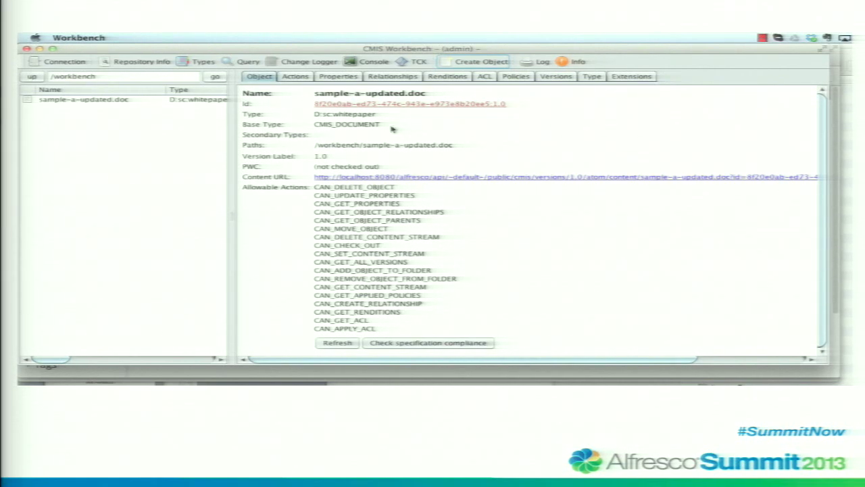
Step: Examine the new document's object type and its list of allowable actions
left_click_drag(377, 118, 315, 115)
left_click(408, 157)
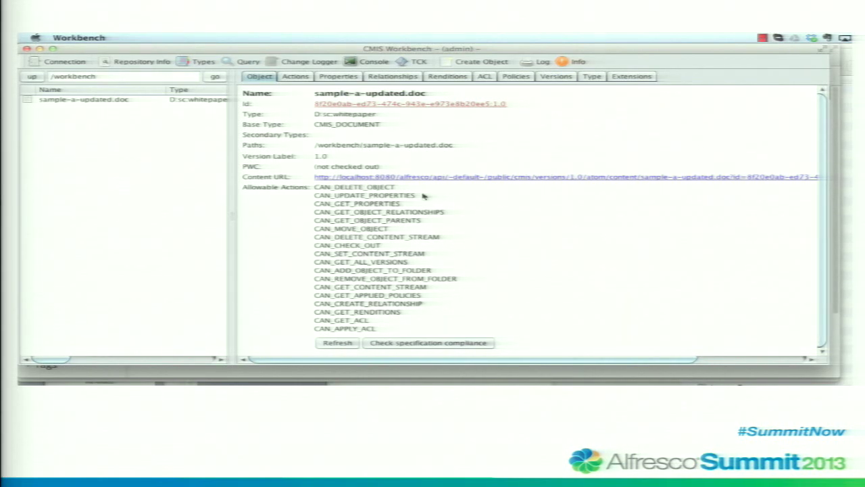
double_click(317, 189)
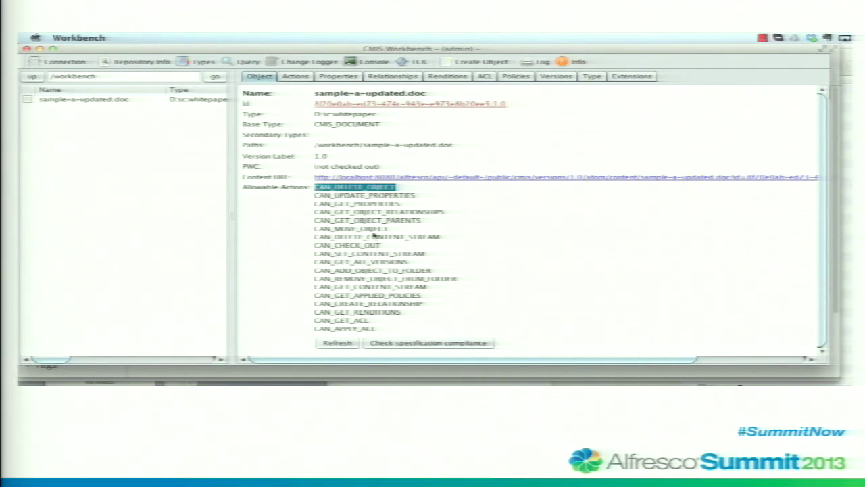
left_click(409, 289)
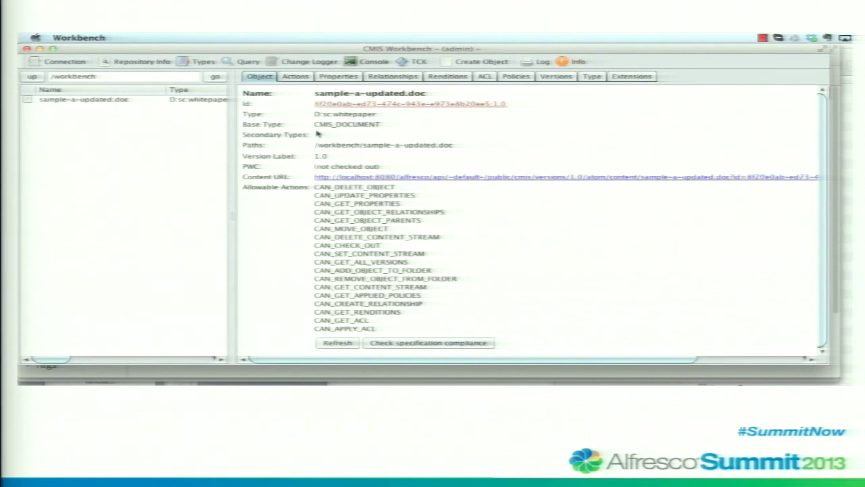
Step: Review the properties, access control list, versions and available actions of sample-a-updated.doc
left_click(338, 77)
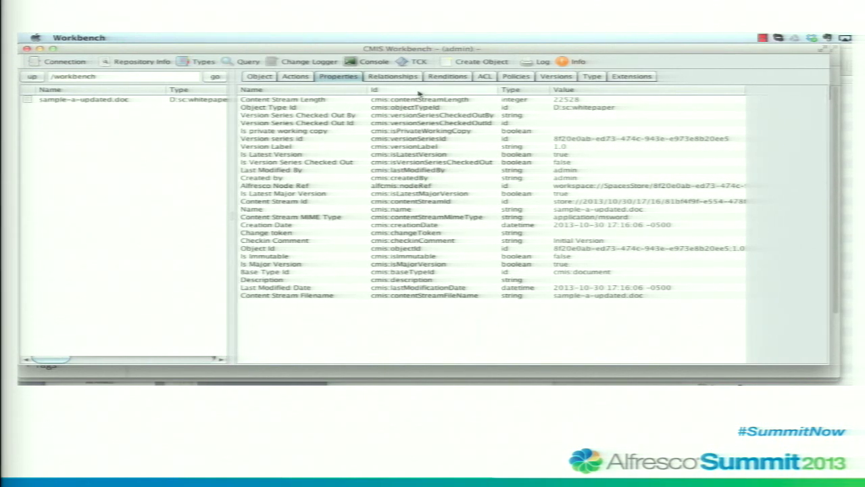
left_click(484, 77)
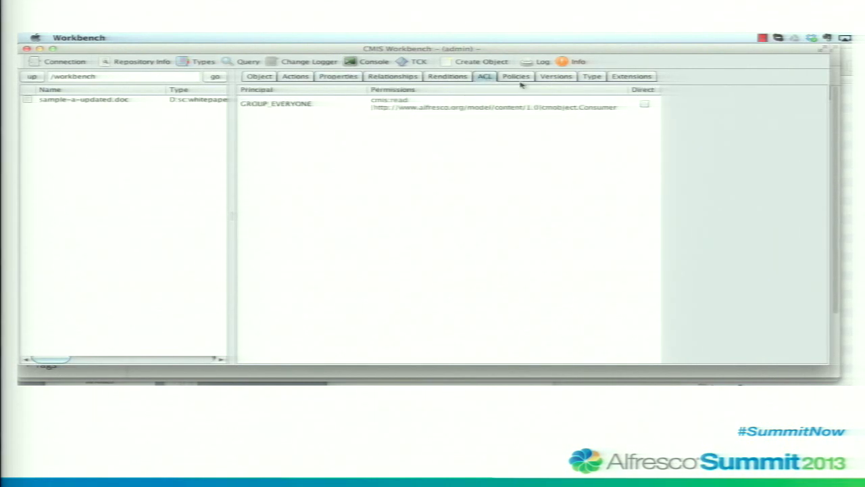
left_click(556, 77)
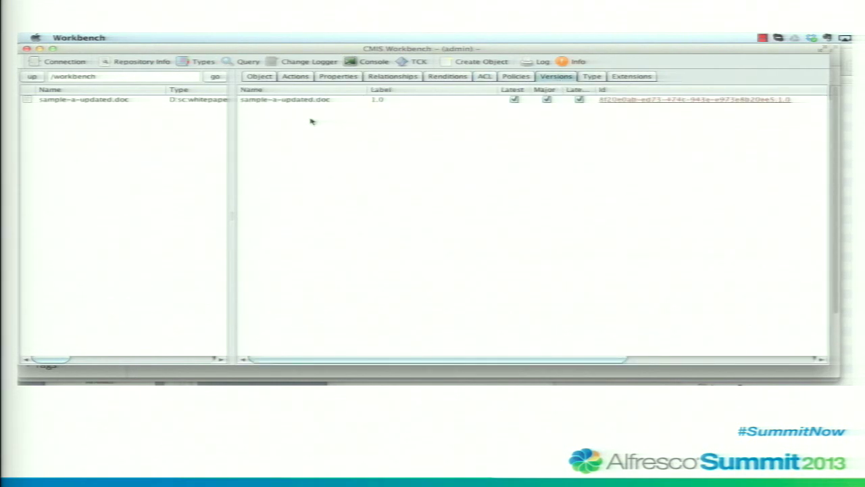
left_click(294, 77)
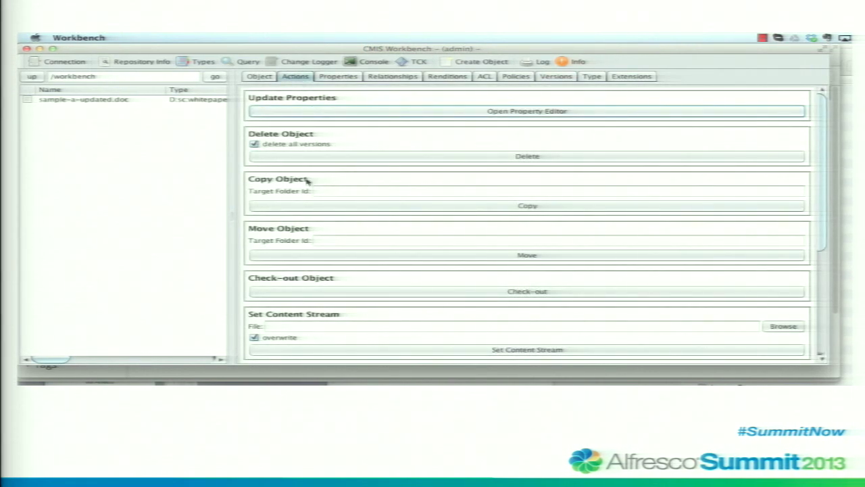
Step: Run the CMIS query SELECT * FROM sc:whitepaper
left_click(248, 62)
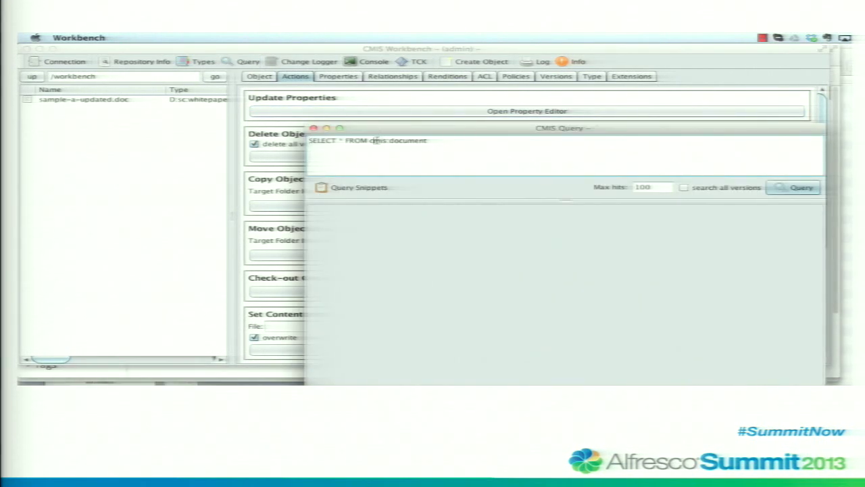
left_click_drag(369, 140, 427, 140)
type("sc:whitepaper")
left_click_drag(723, 129, 641, 45)
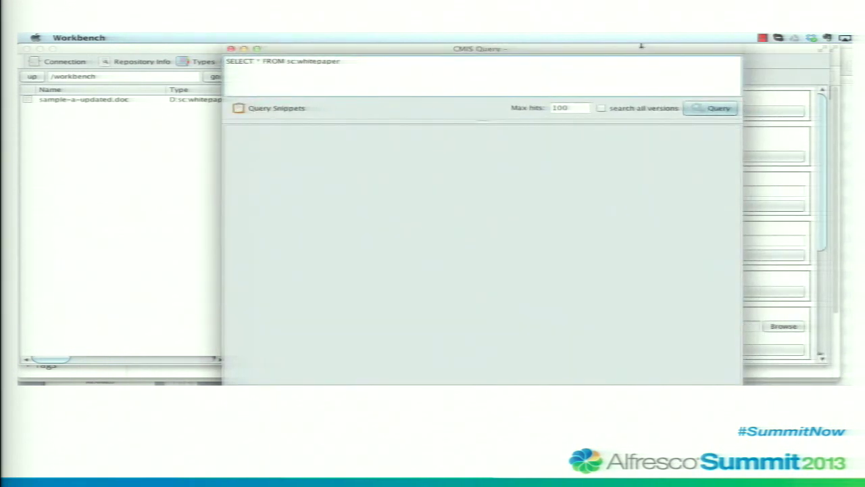
left_click(715, 110)
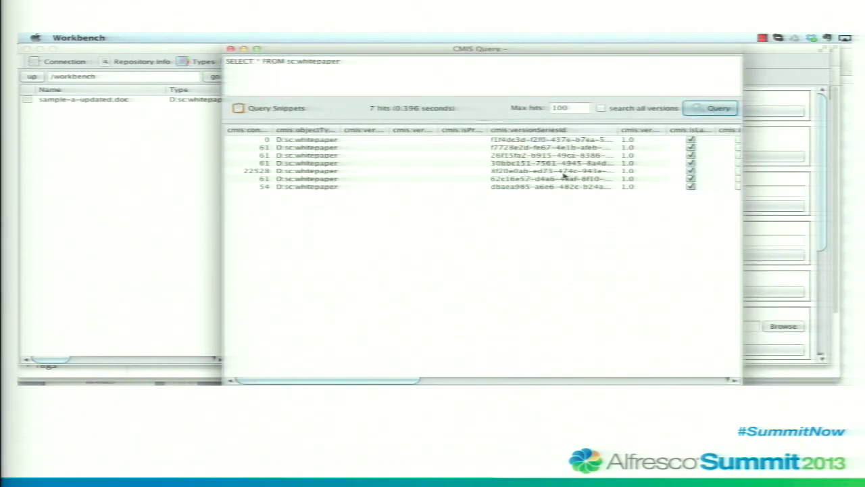
Step: Add the condition where cmis:name like '%sample-a-upd%' to the query, run it and inspect the matching row
left_click(422, 74)
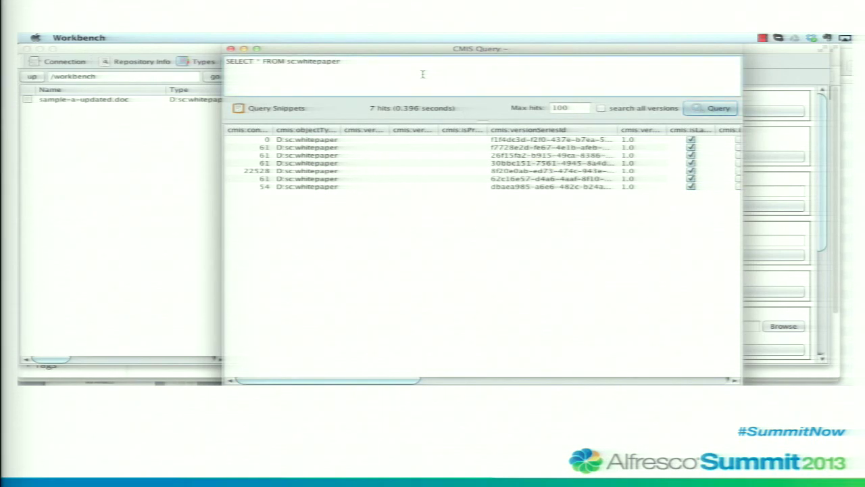
type("where cmis:name like '%")
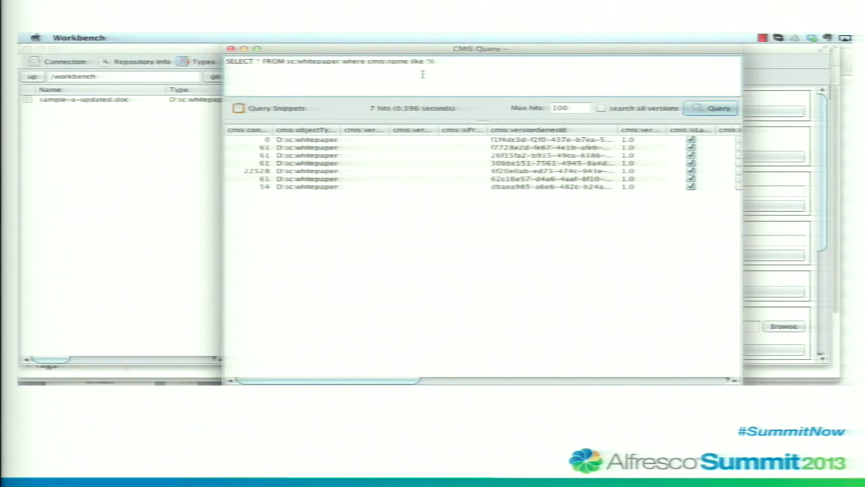
type("sam")
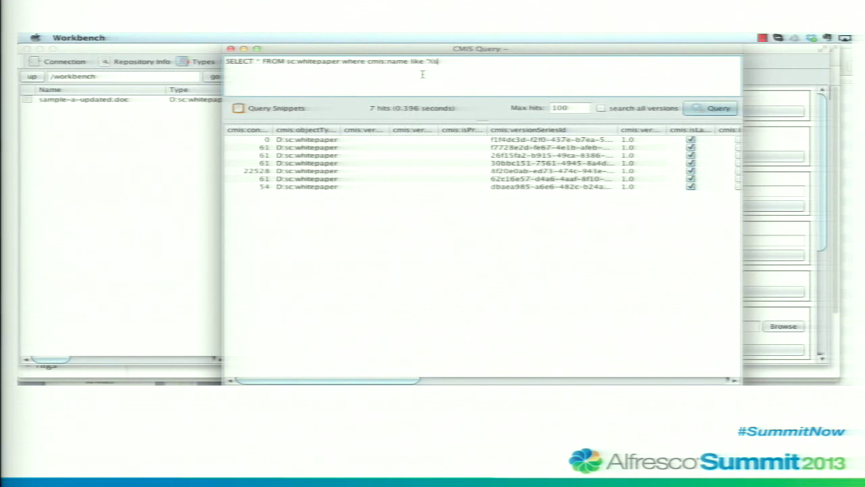
type("ple-a-upd%")
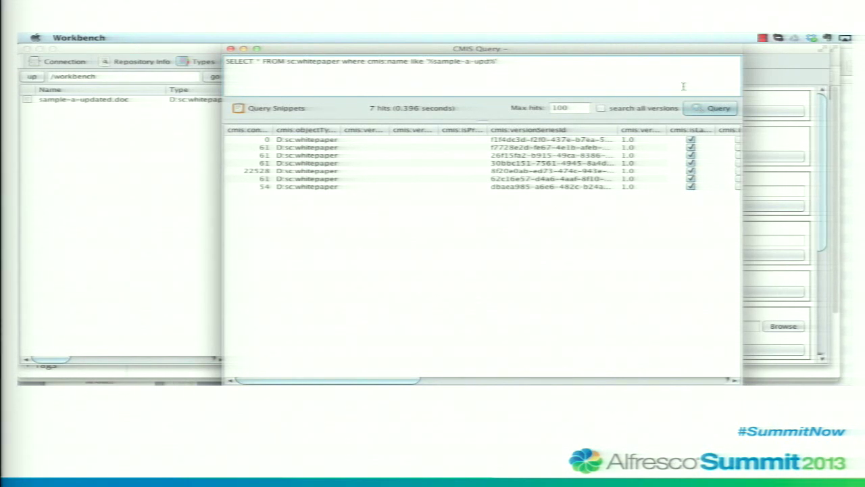
type("d")
left_click(715, 109)
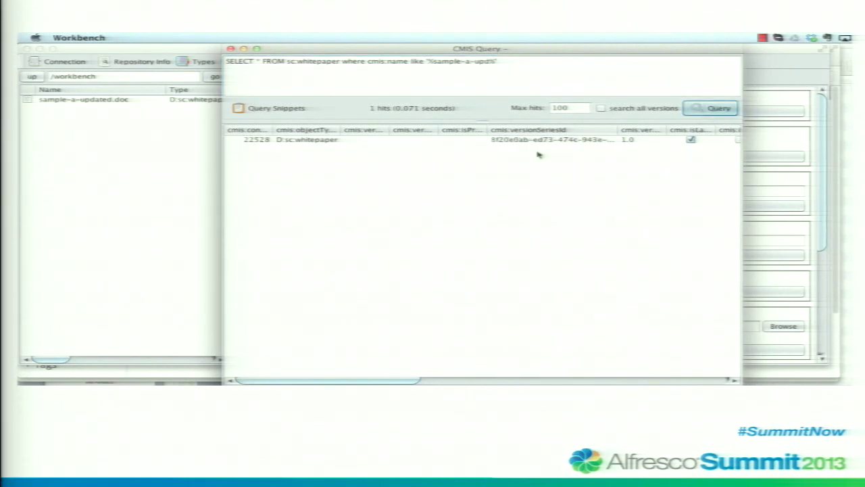
left_click(317, 140)
left_click_drag(383, 380, 341, 350)
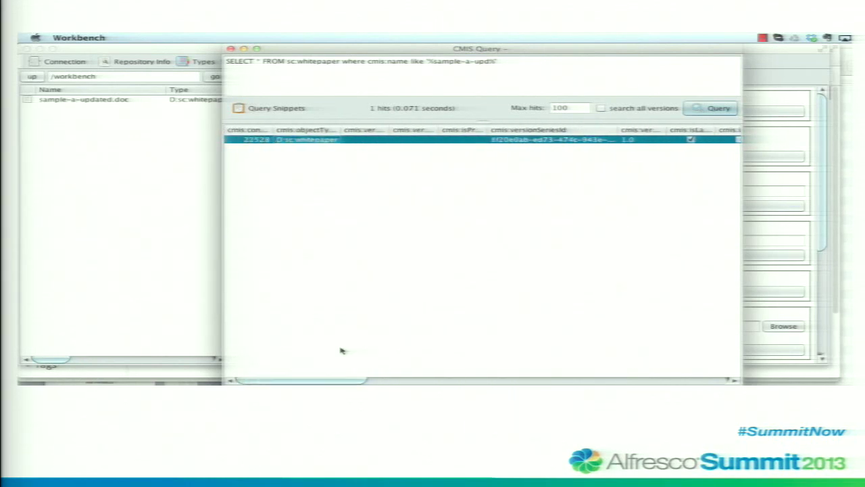
Step: Limit the query's selected columns to cmis:name, cmis:objectId, run it and close the query window
left_click(256, 62)
double_click(253, 68)
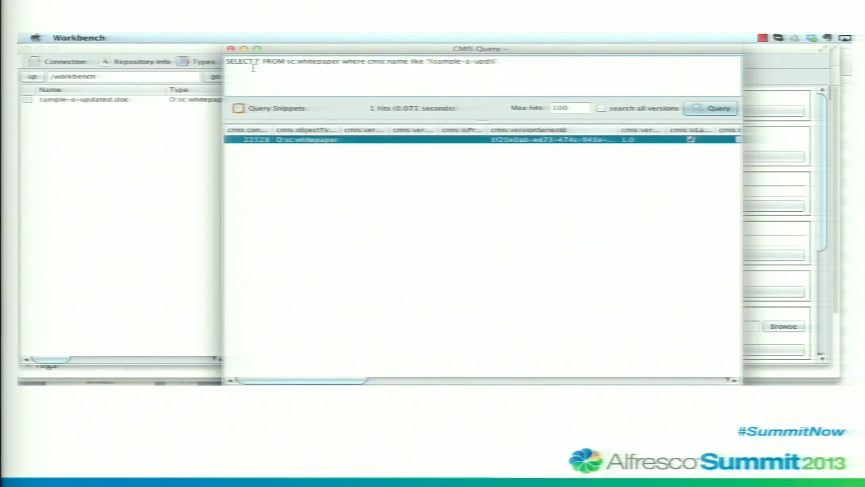
type("cmis:na")
type("me, cmis:objec")
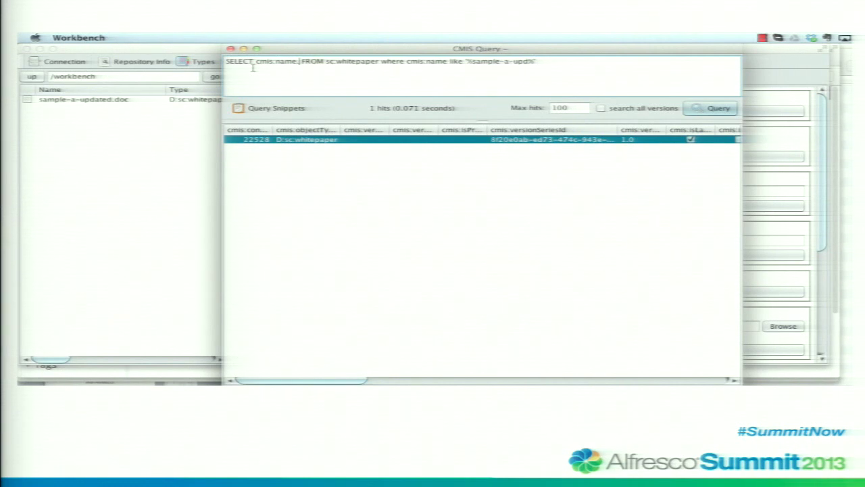
type("tId")
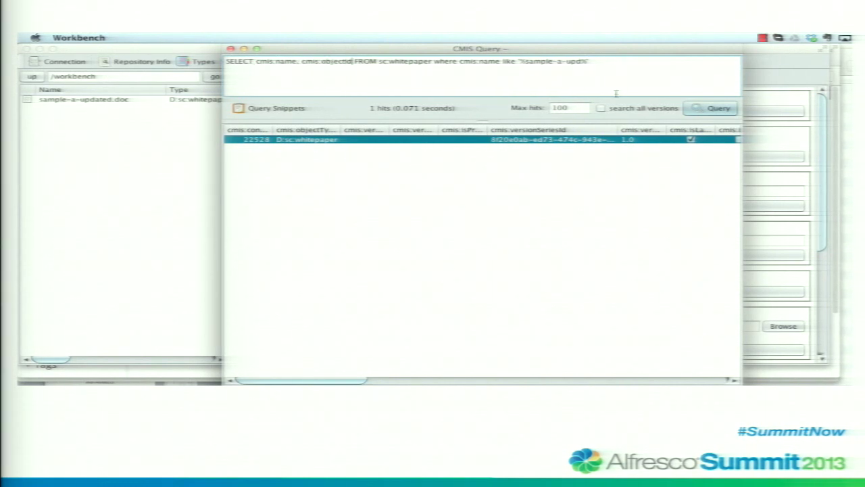
left_click(703, 109)
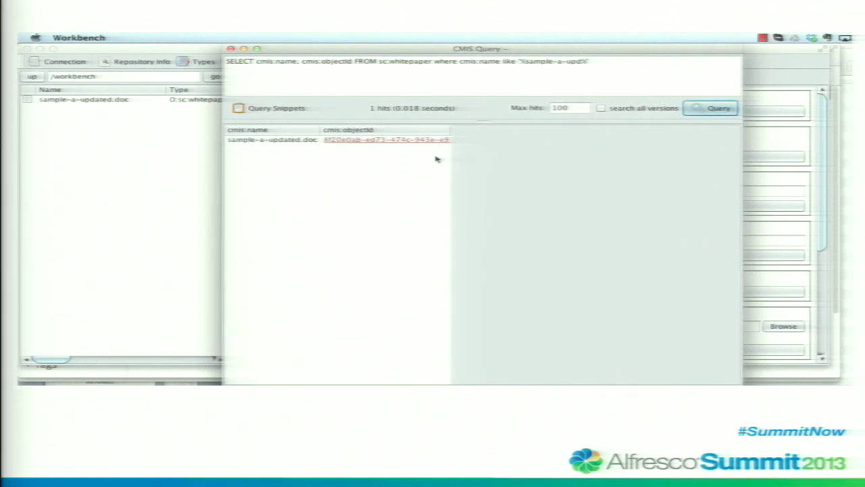
left_click(230, 50)
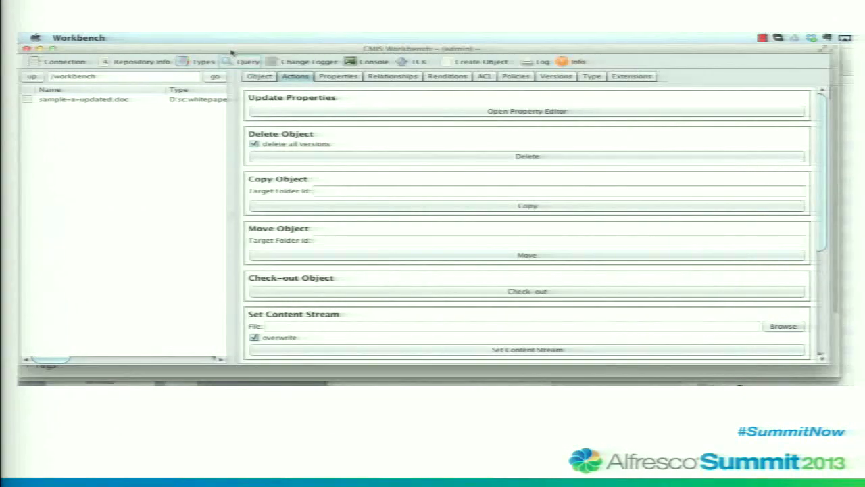
Step: Open the Execute a query sample script in the console, enlarge the script editor and place the cursor in the query string
left_click(367, 61)
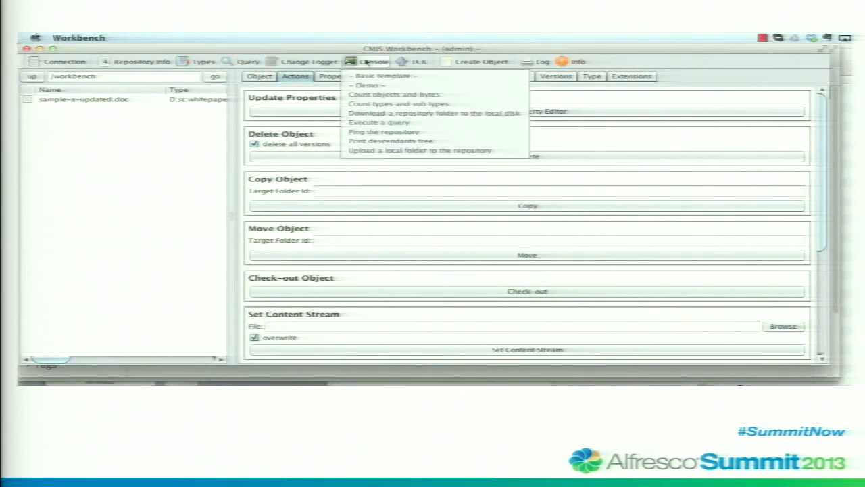
left_click(463, 125)
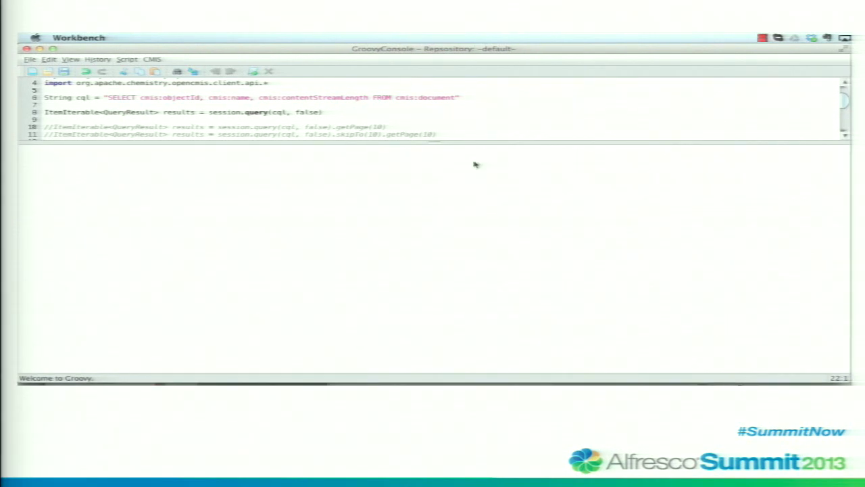
left_click_drag(483, 141, 488, 247)
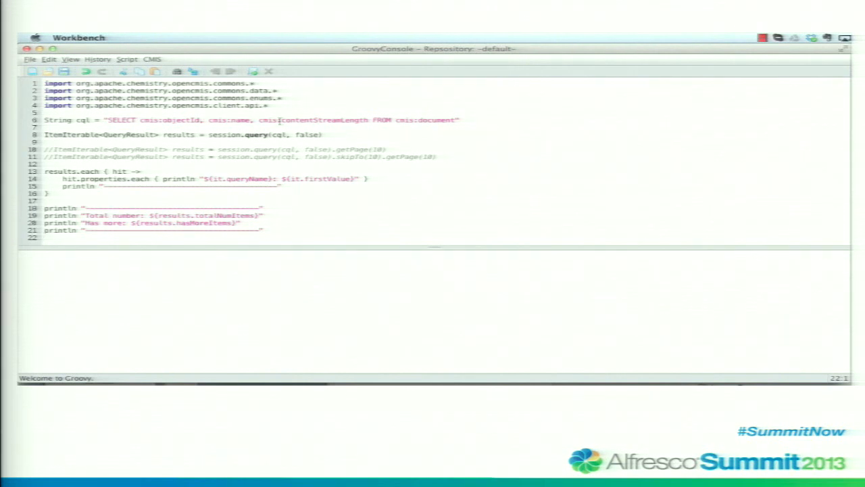
left_click(397, 121)
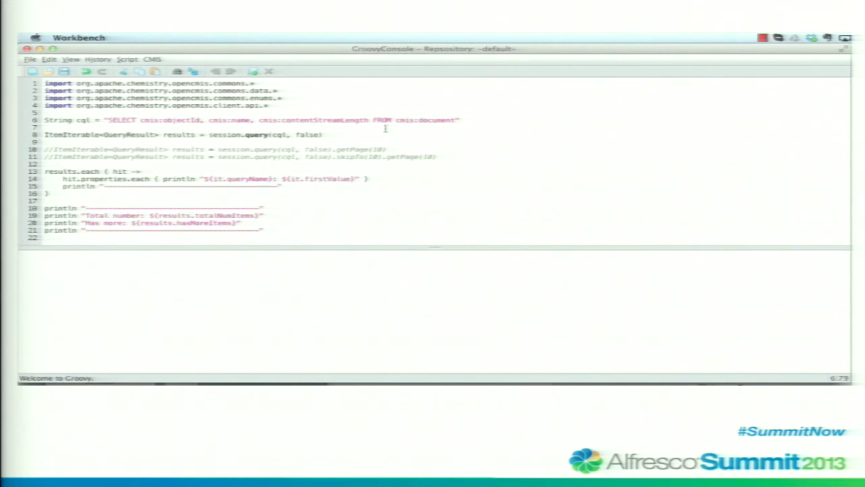
Step: Replace cmis:document with sc:whitepaper in the script's query string and run the script
key("shift+Right")
key("shift+Right")
key("shift+Right")
key("shift+Right")
key("shift+Right")
key("shift+Right")
key("shift+Right")
key("shift+Right")
key("shift+Right")
key("shift+Right")
key("shift+Right")
key("shift+Right")
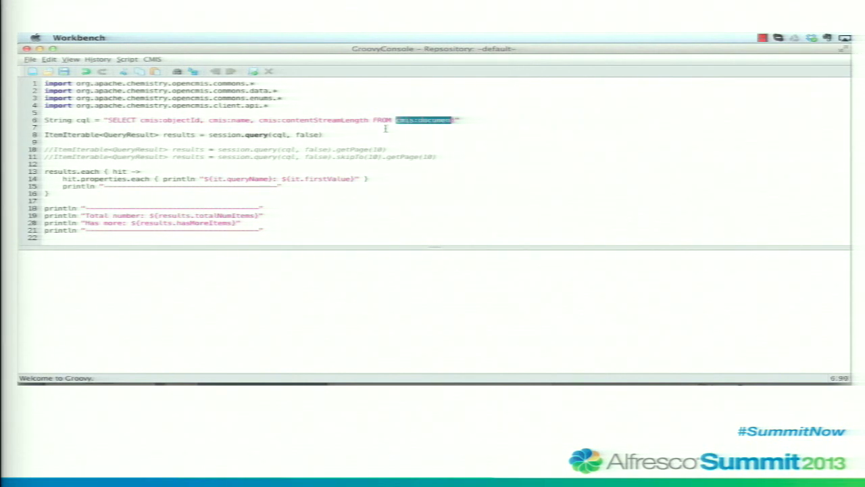
key("BackSpace")
type("sc:whitepaper")
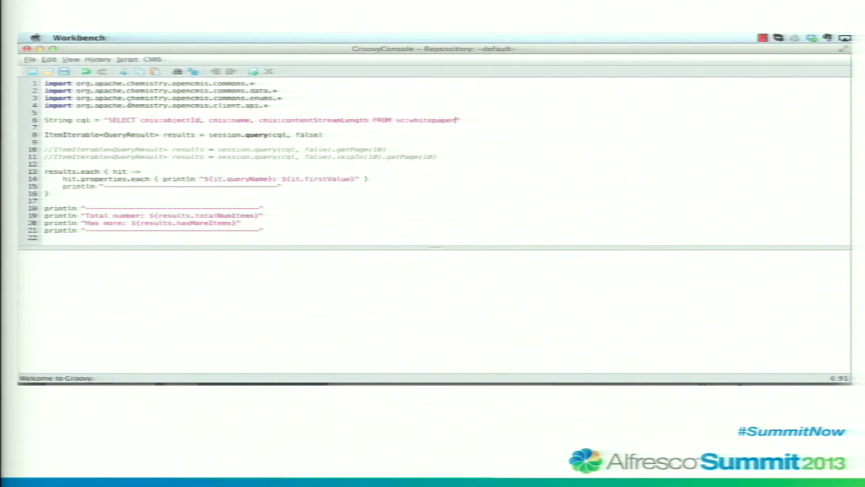
left_click(253, 72)
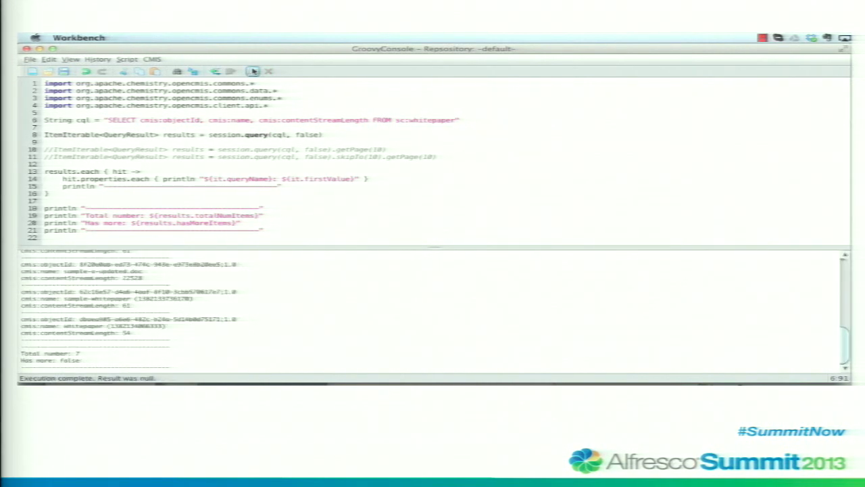
Step: Enlarge the output area, review the listed query results from first to last and close the Groovy console
left_click_drag(357, 247, 351, 221)
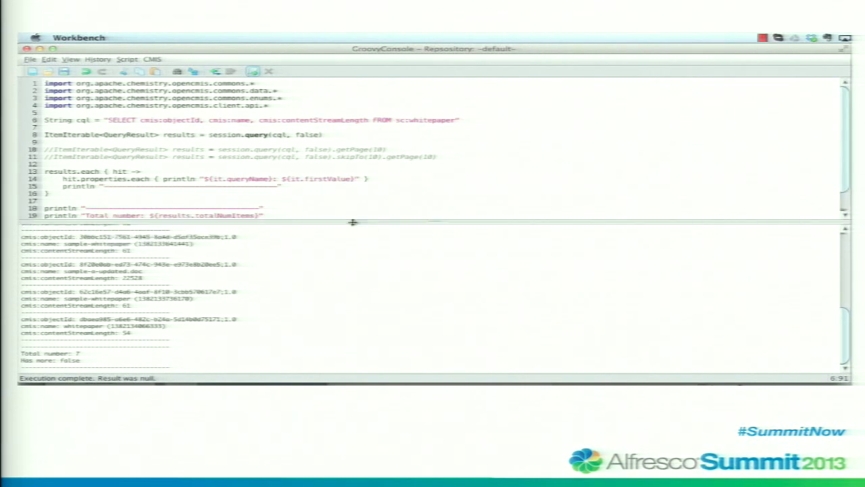
scroll(344, 273, "up", 3)
scroll(345, 272, "up", 2)
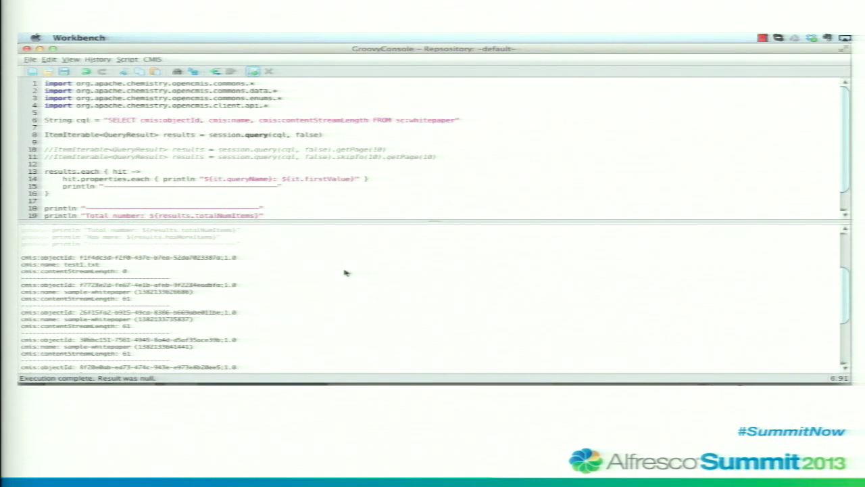
scroll(345, 272, "down", 2)
scroll(344, 273, "down", 3)
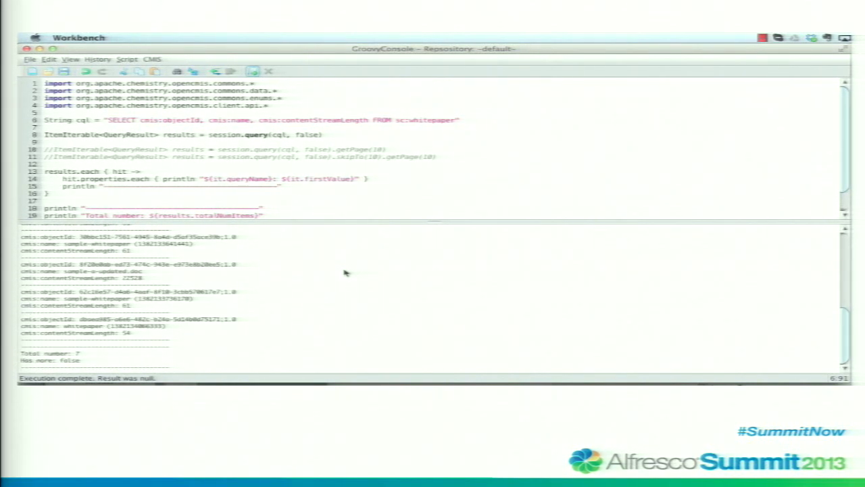
scroll(345, 273, "up", 5)
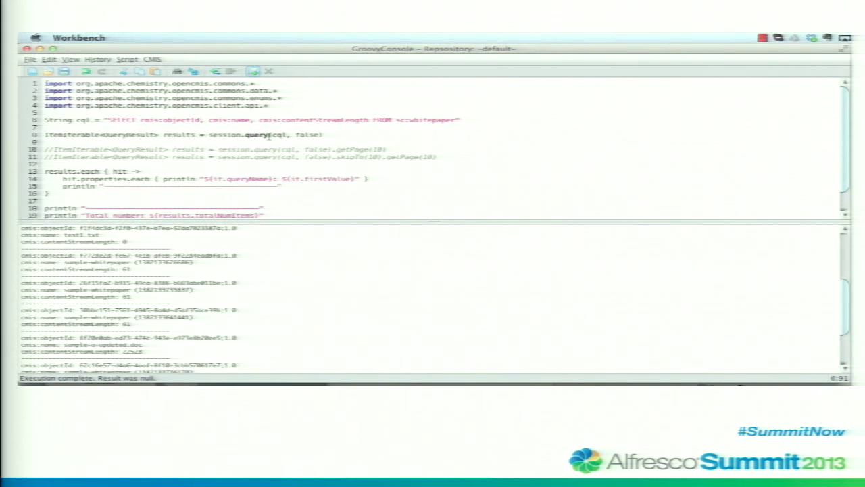
left_click(26, 48)
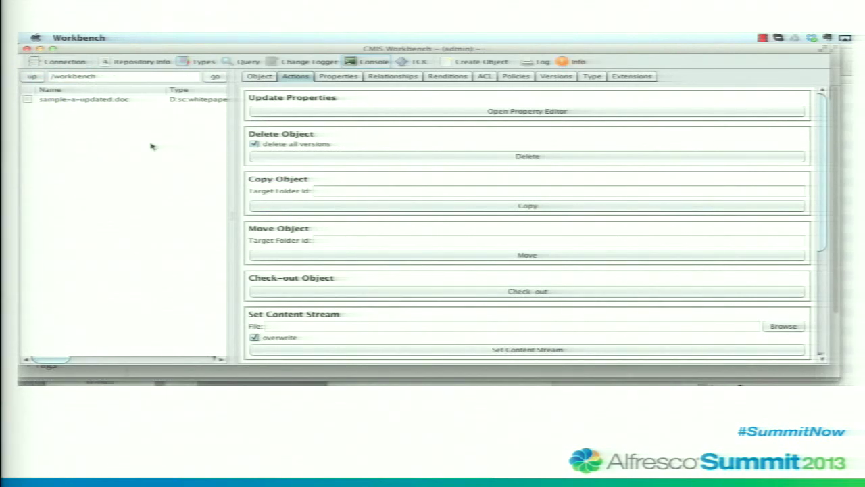
Step: Open the repository's type definitions and view the SomeCo Doc type under Document and its SomeCo Whitepaper subtype
left_click(204, 63)
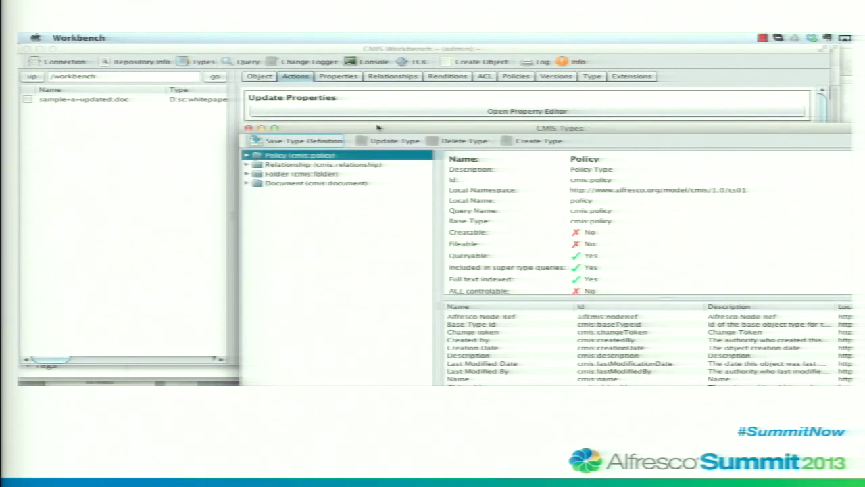
double_click(377, 127)
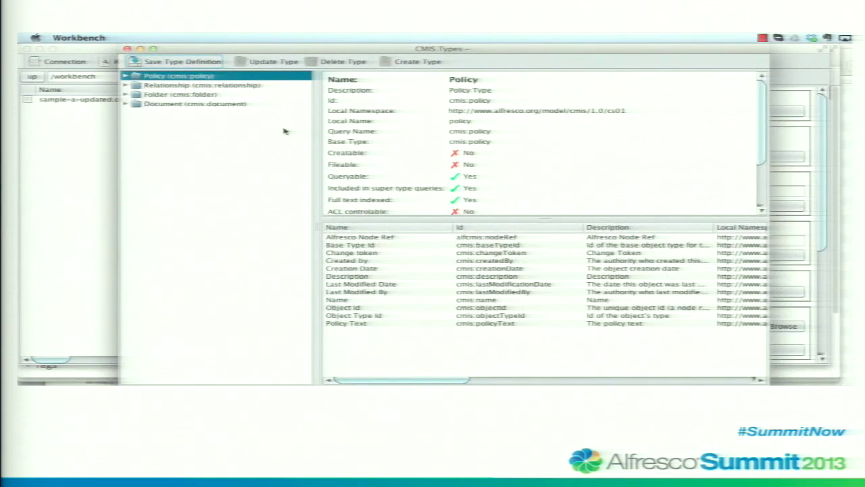
left_click(126, 105)
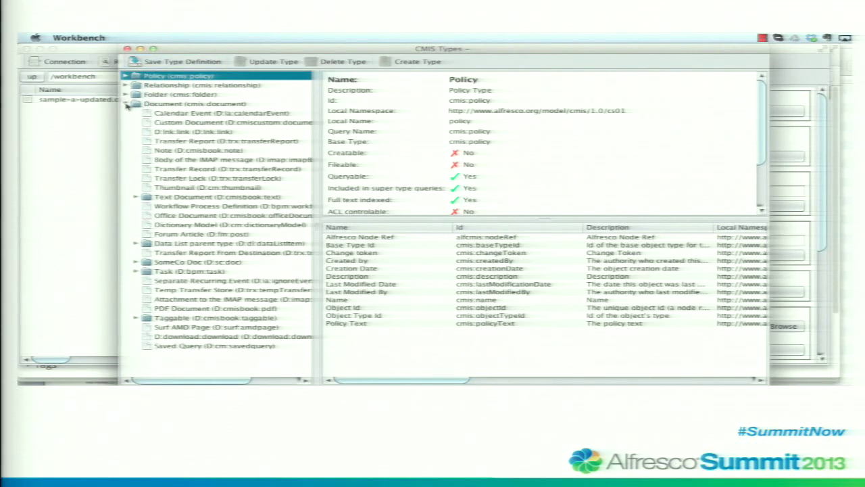
left_click(236, 263)
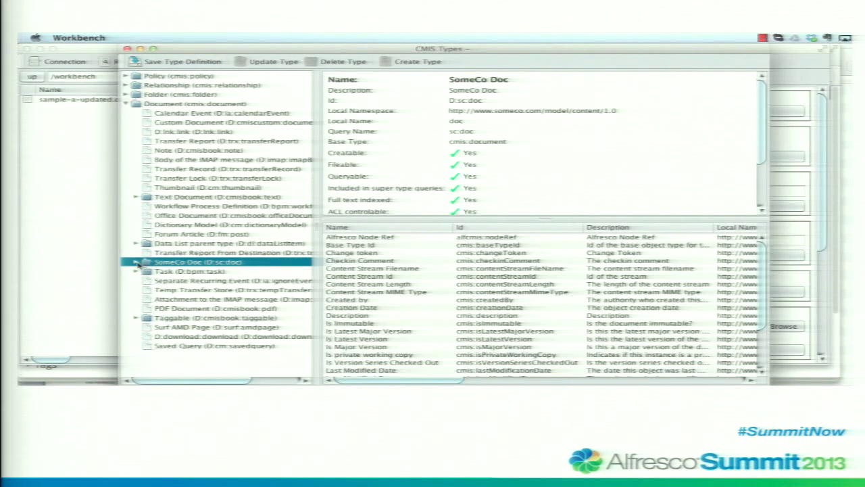
left_click(137, 262)
left_click(206, 273)
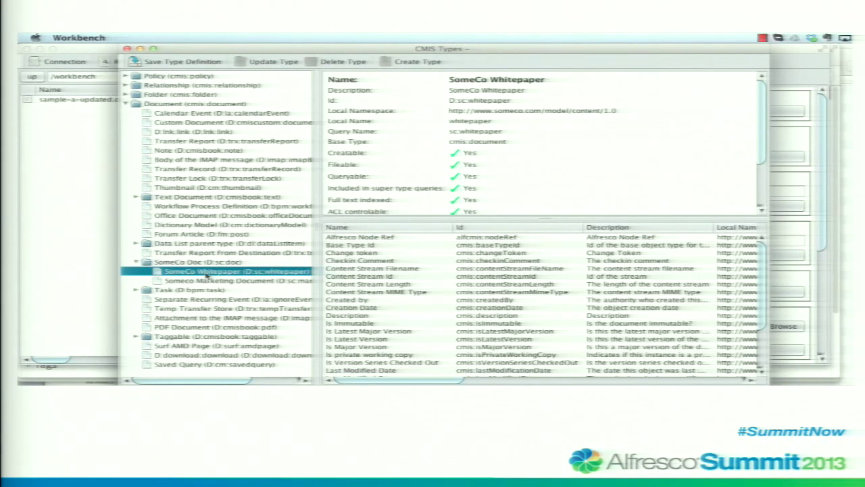
Step: Examine the attributes and choices of the sc:campaign property on the Someco Marketing Document type and close the types window
left_click(225, 281)
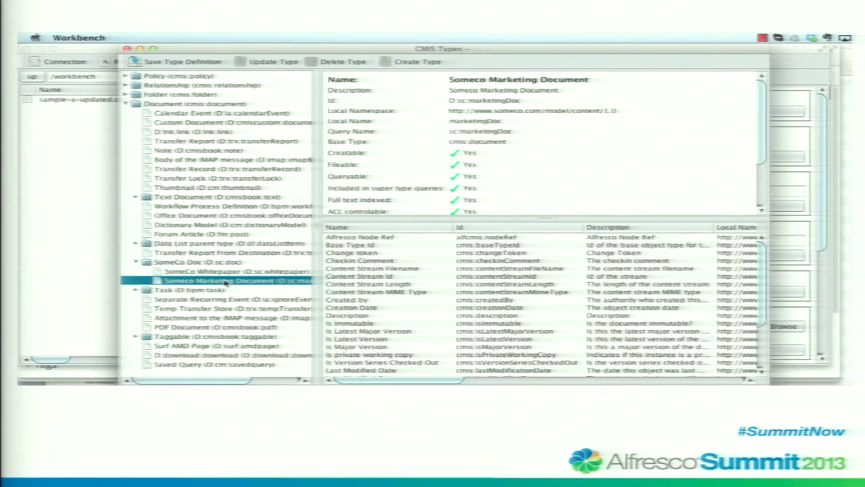
left_click_drag(544, 219, 545, 170)
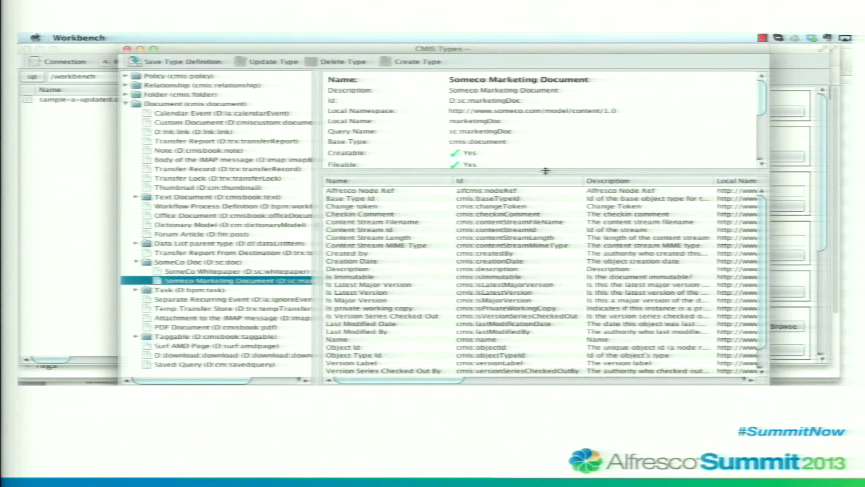
scroll(525, 274, "down", 3)
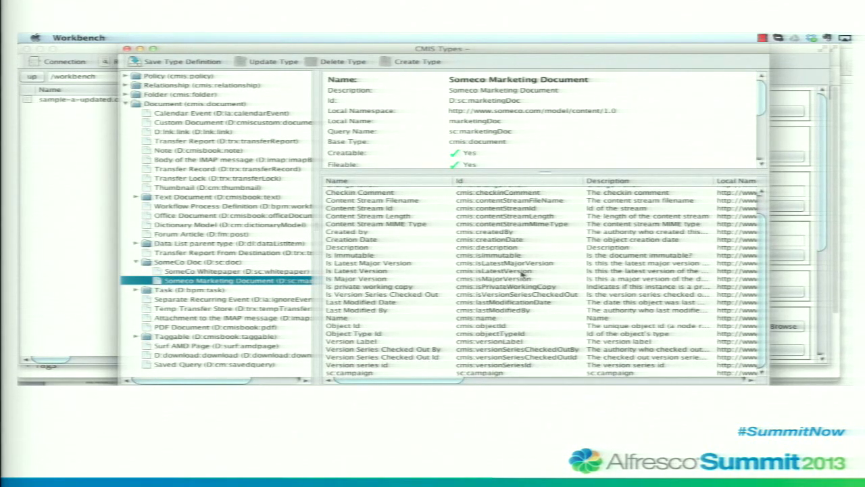
left_click(360, 373)
left_click_drag(361, 376, 518, 384)
left_click_drag(547, 383, 669, 382)
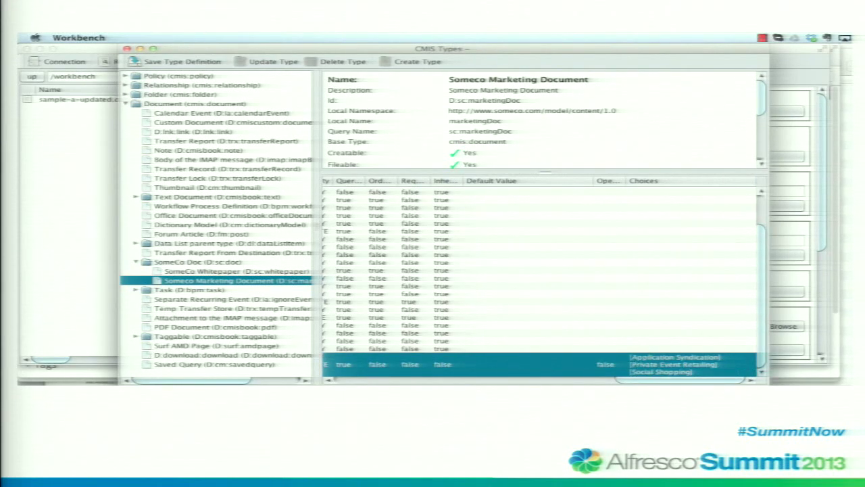
scroll(660, 382, "left", 10)
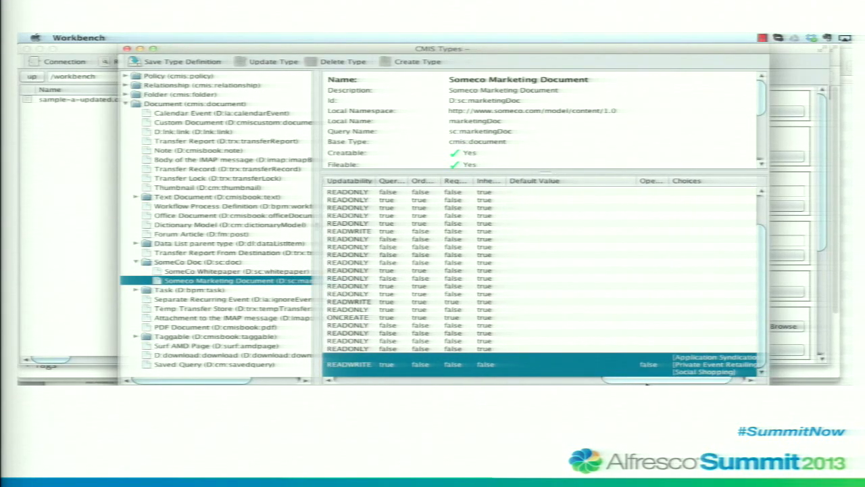
scroll(541, 277, "left", 15)
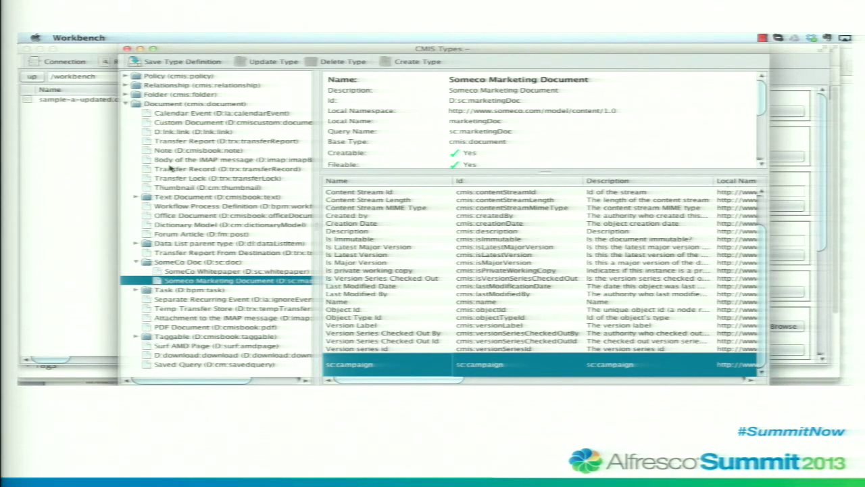
left_click(127, 49)
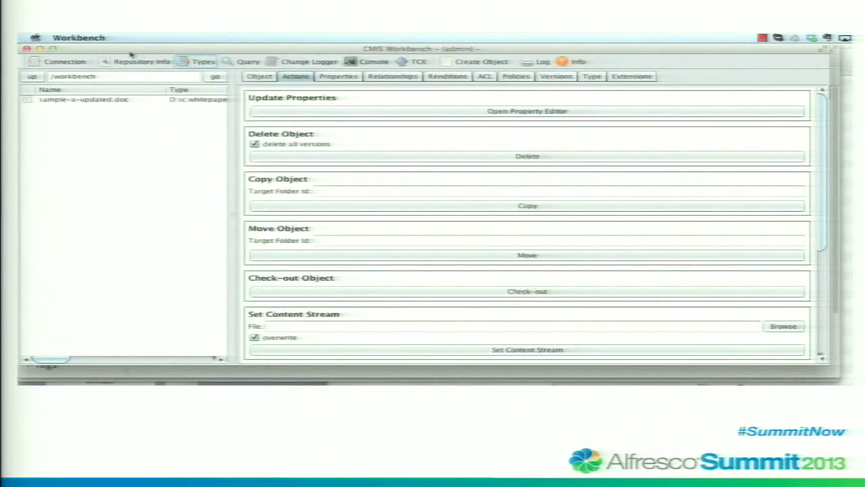